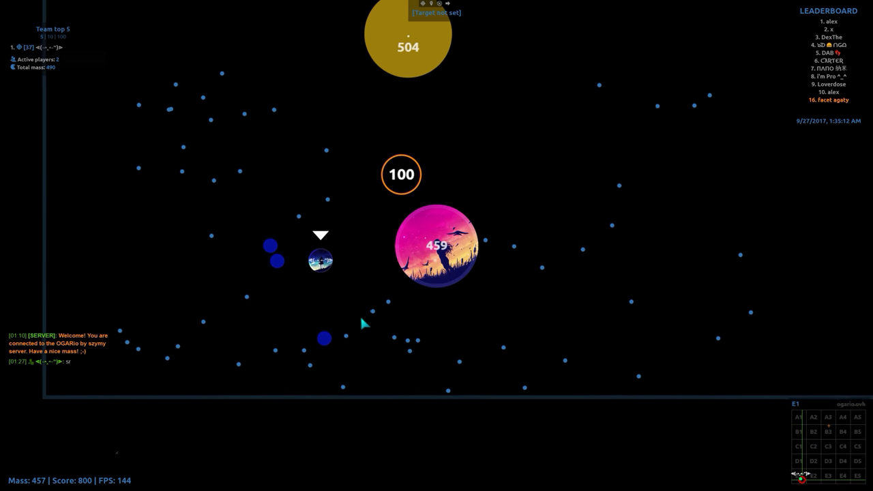
- Repeatedly split the pink cell to feed the blue teammate and eat its returned pieces
key("space")
key("space")
key("space")
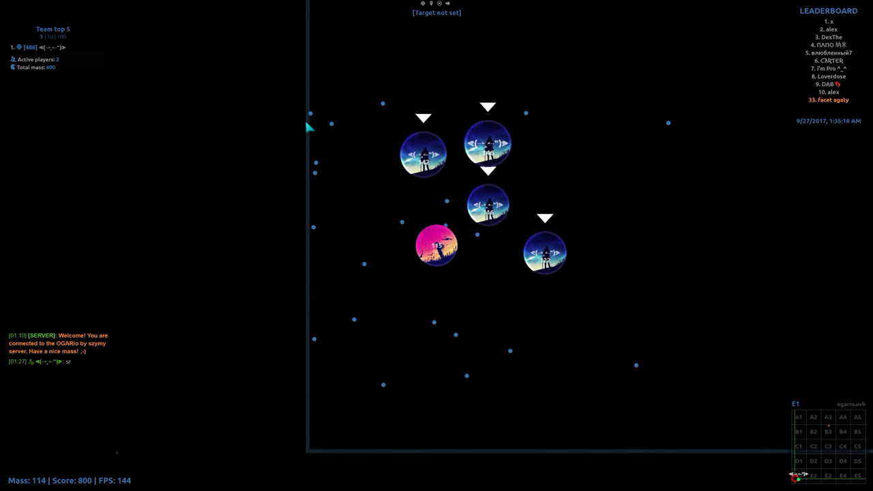
key("space")
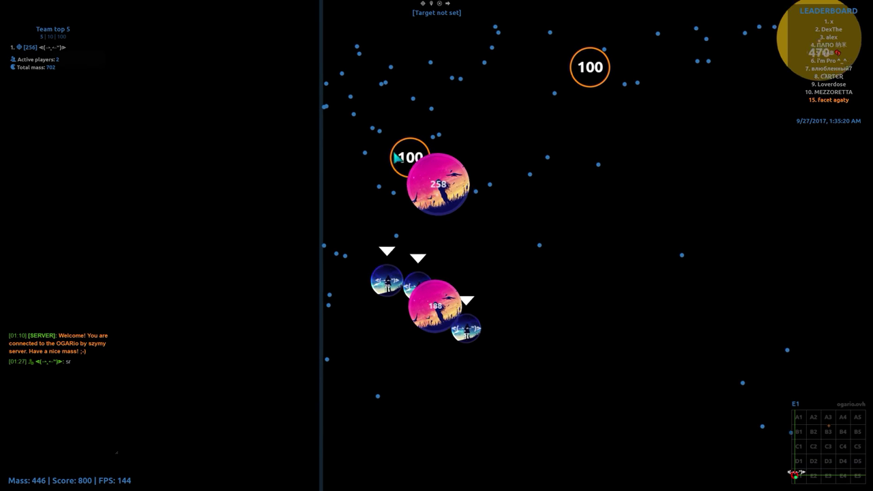
key("space")
key("space")
key("space")
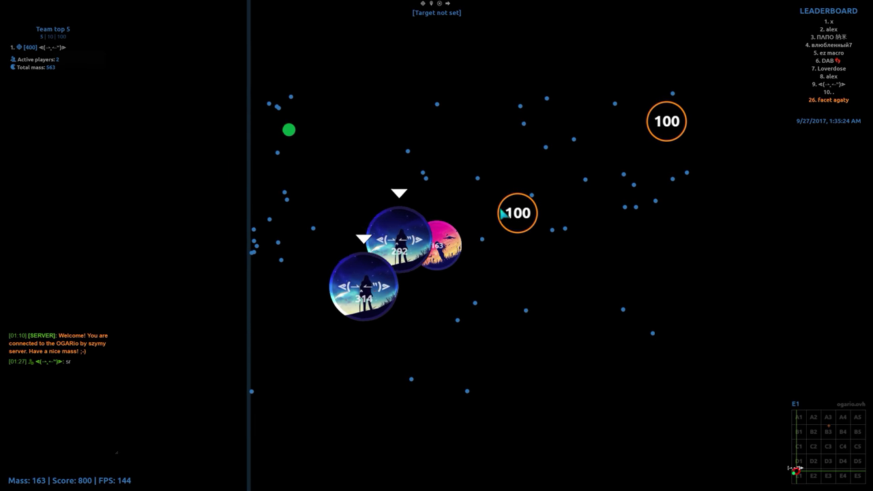
key("space")
key("space")
key("space")
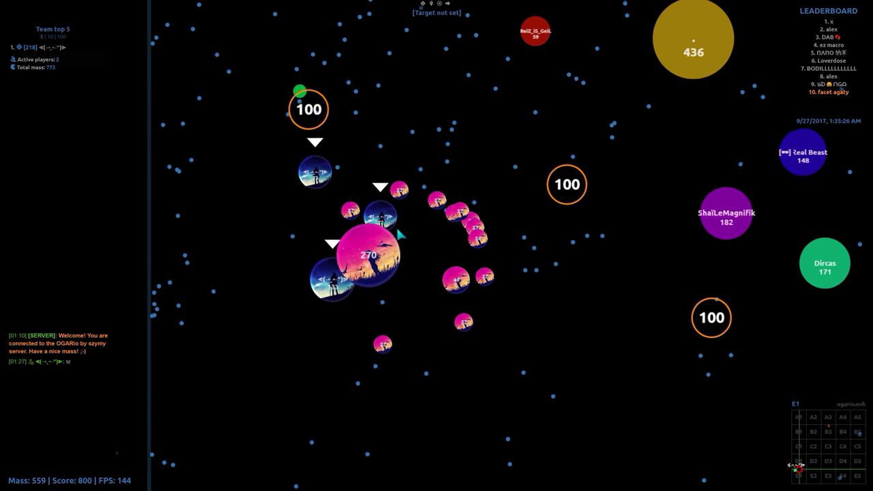
key("space")
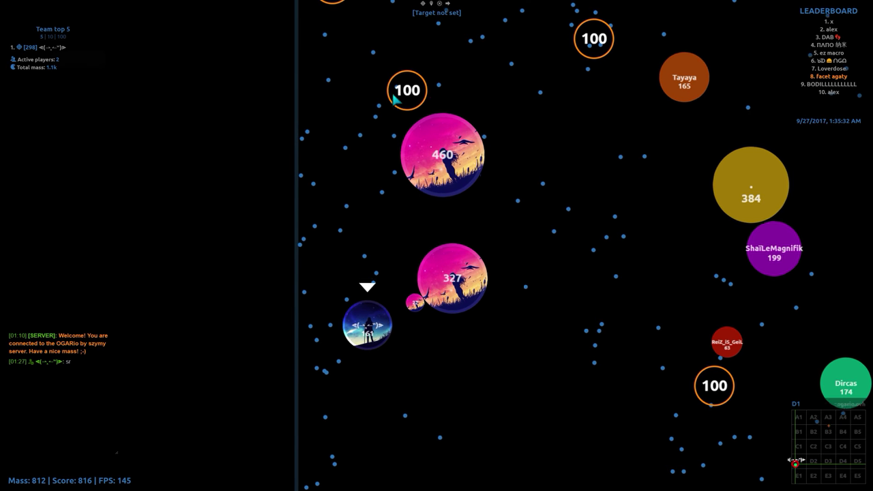
key("space")
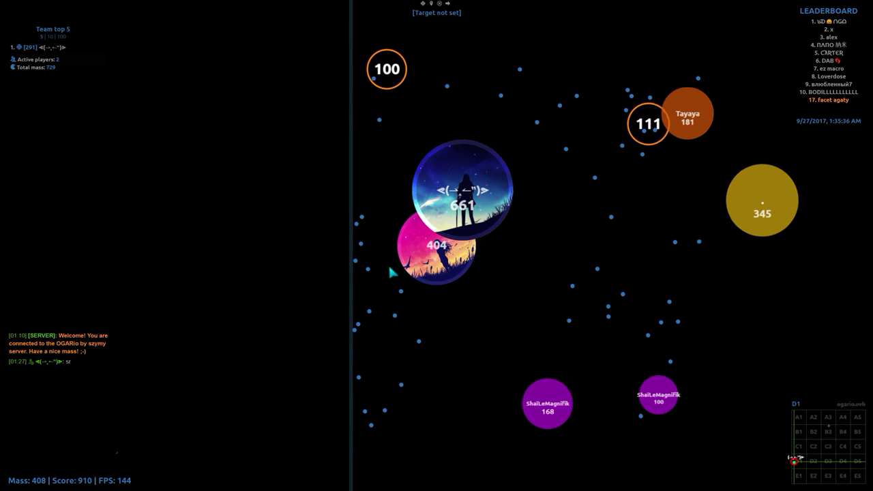
key("space")
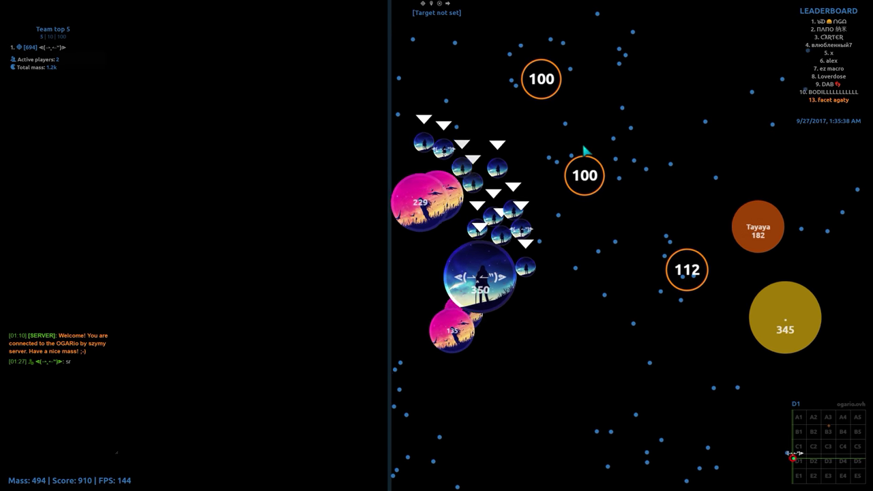
- Split the merged 1.5k and 1.8k pink cells repeatedly, swapping mass with the blue teammate
key("space")
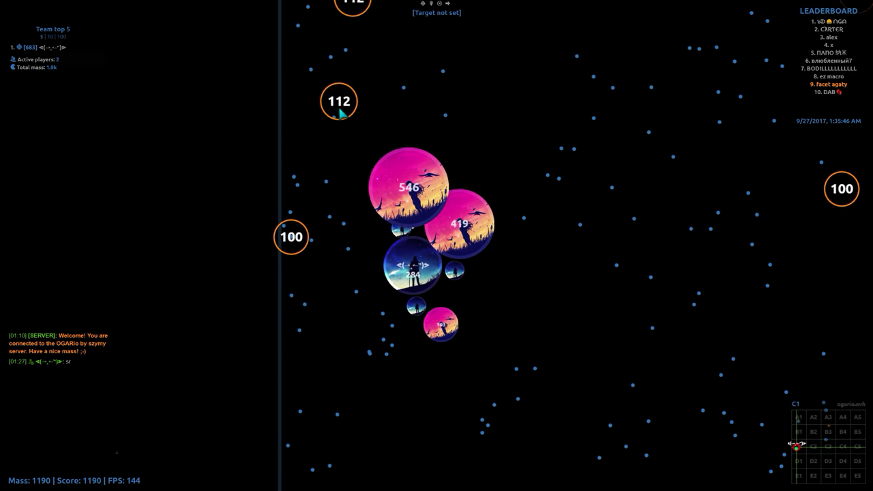
key("space")
key("space")
key("space")
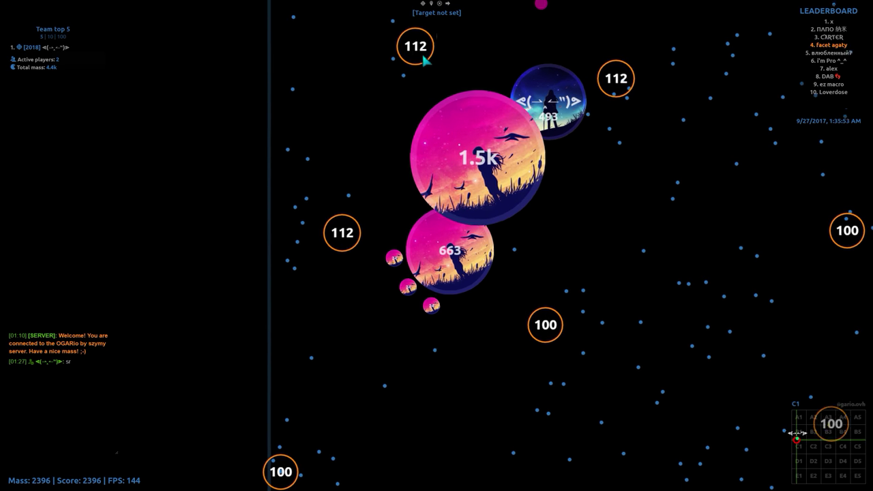
key("space")
key("space")
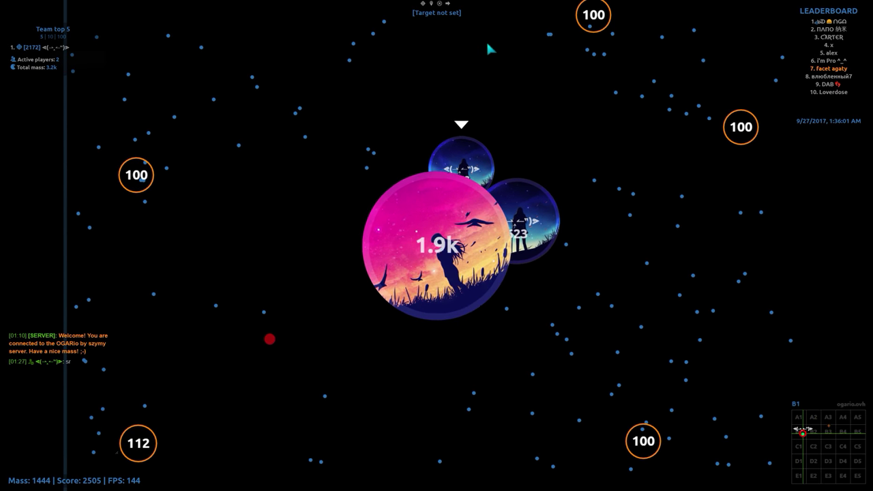
key("space")
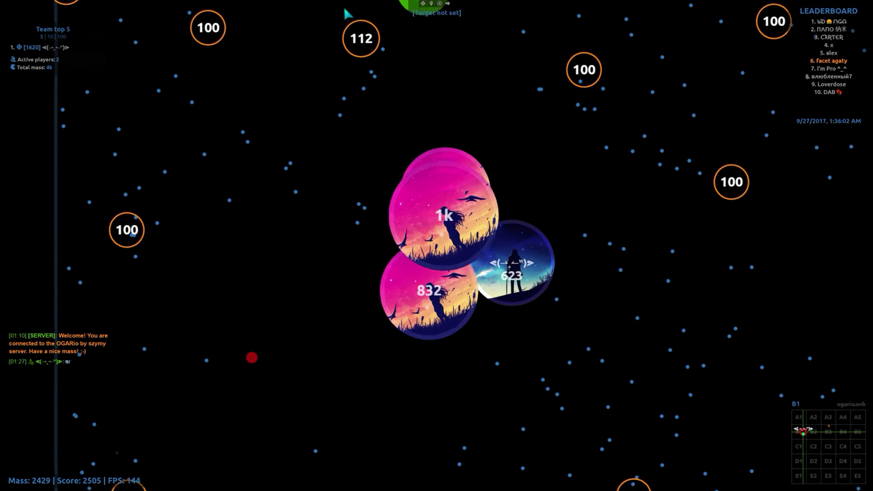
key("space")
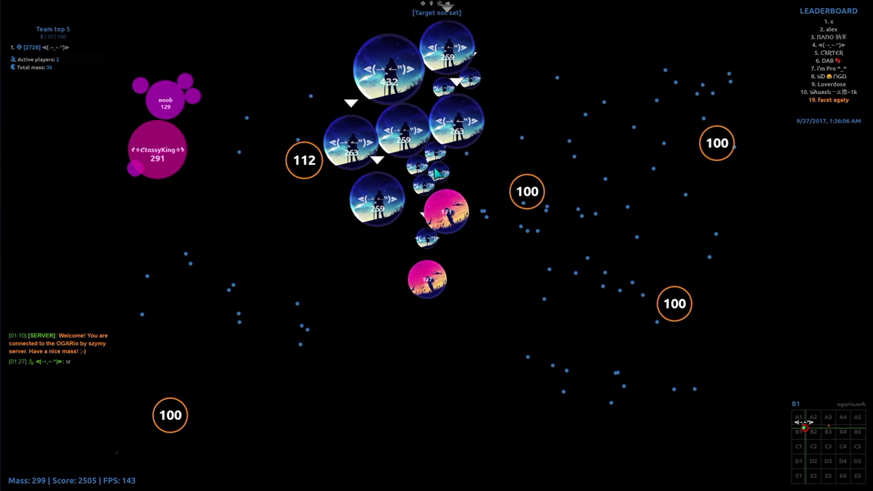
key("space")
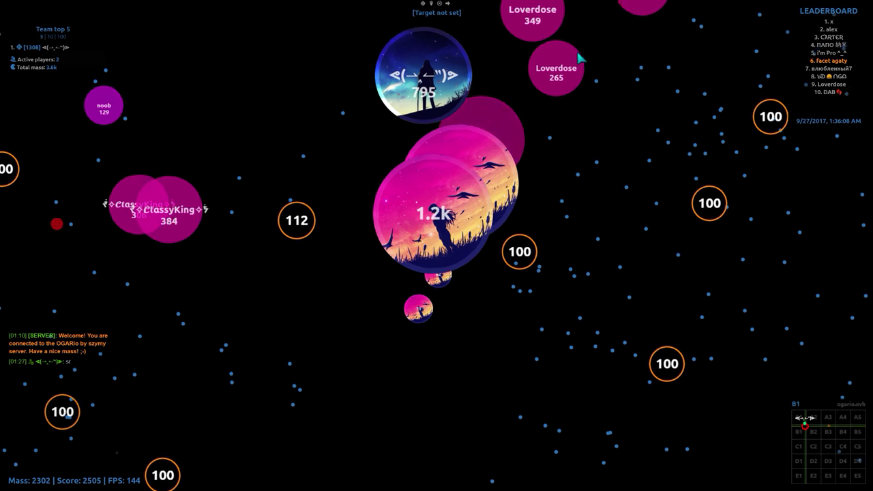
key("space")
scroll(477, 239, "down", 3)
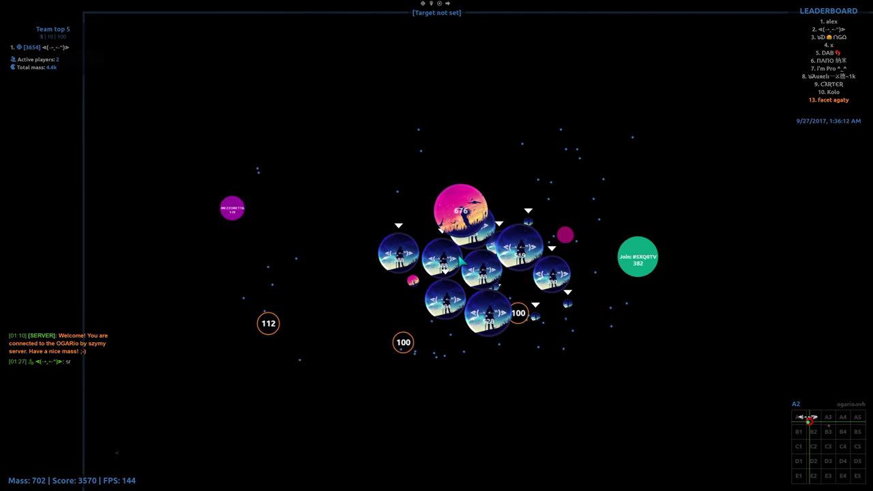
- Split the pink cells into many pieces, gathering blue pieces and spreading the 3k cell
key("space")
key("space")
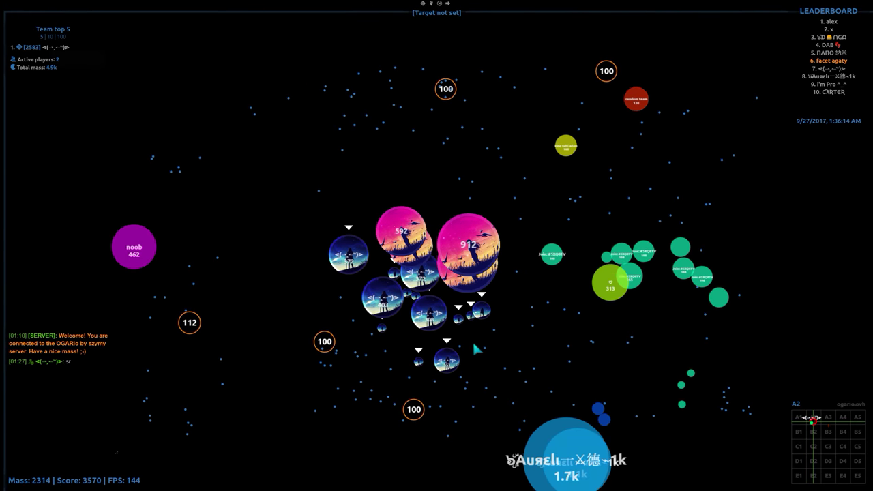
key("space")
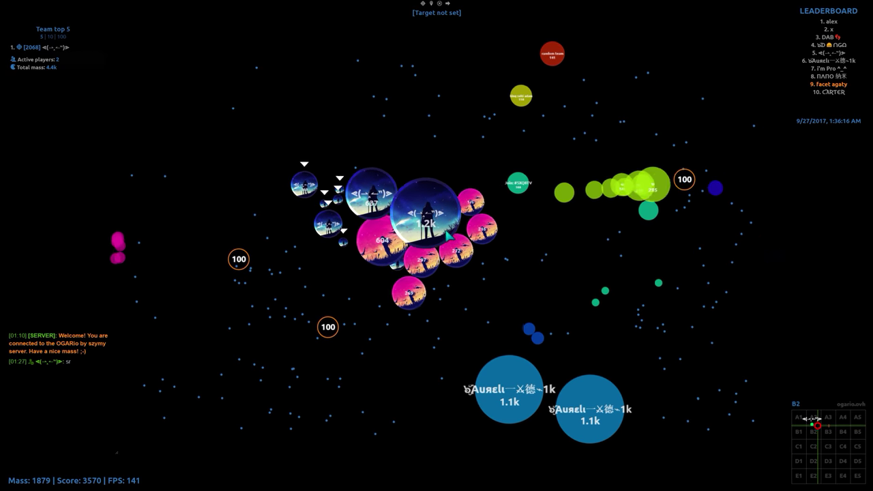
key("space")
key("space")
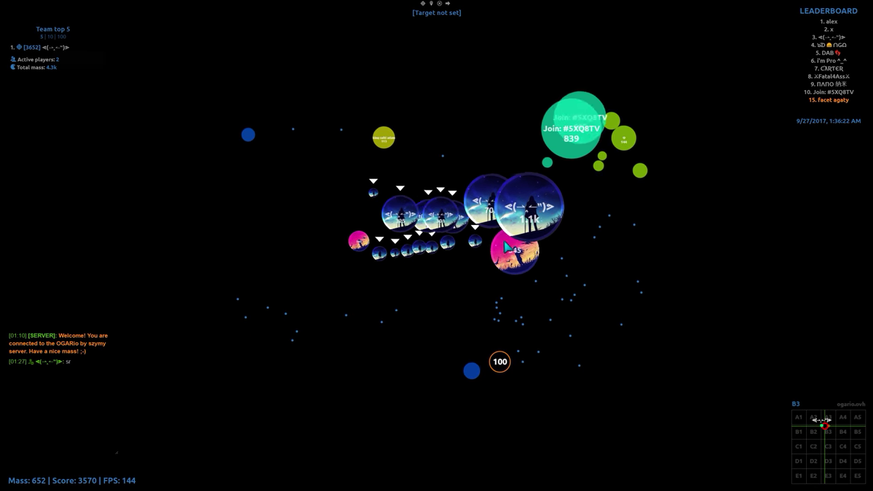
key("space")
key("space")
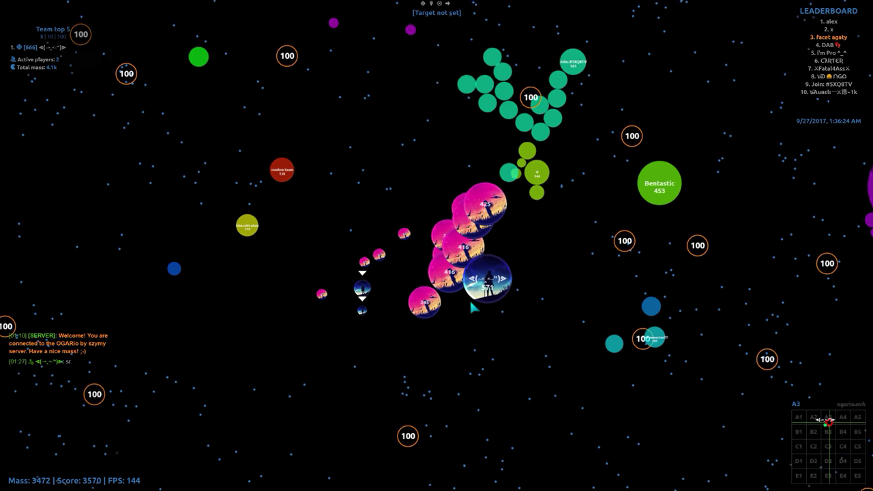
key("space")
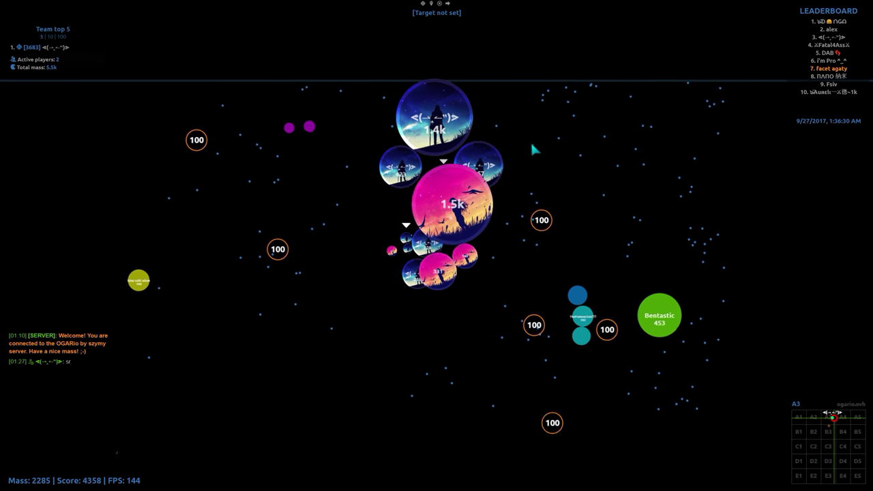
- Split the 1.8k and big pink cells to pass mass to the teammate near rivals
key("space")
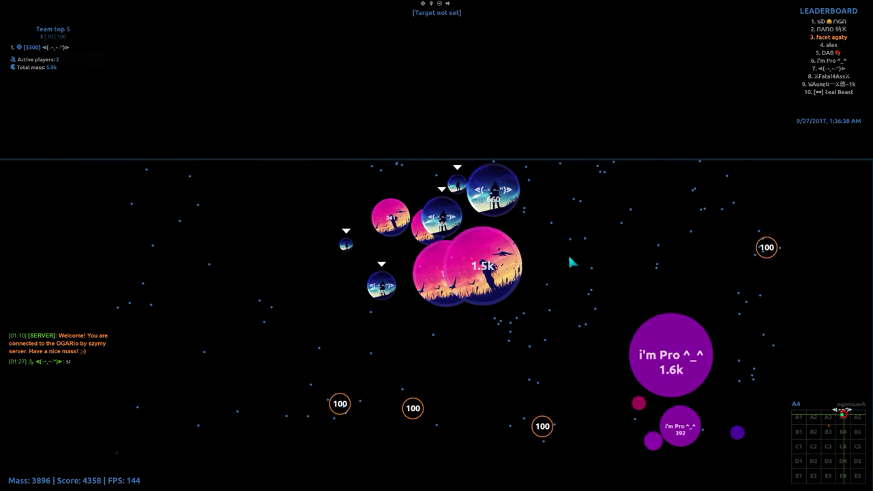
key("space")
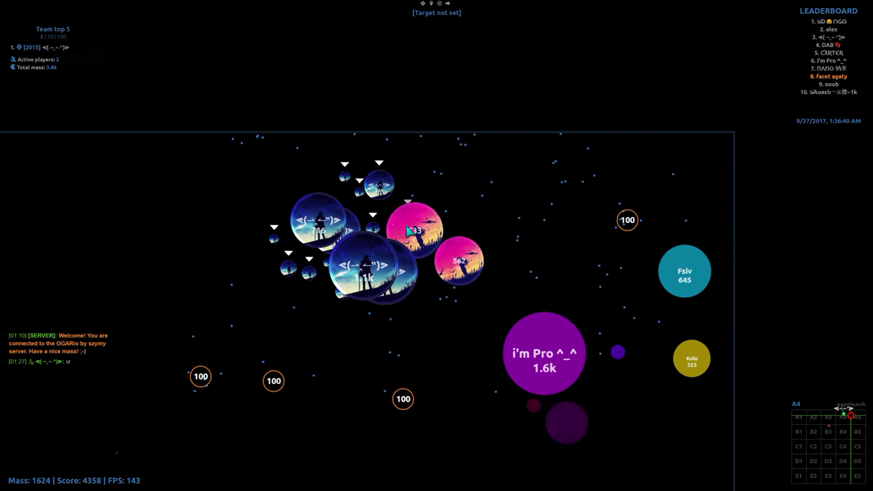
key("space")
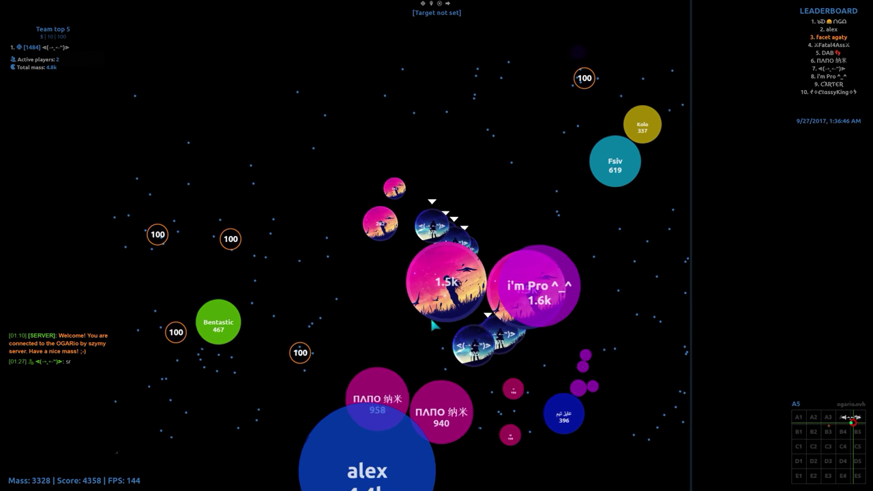
key("space")
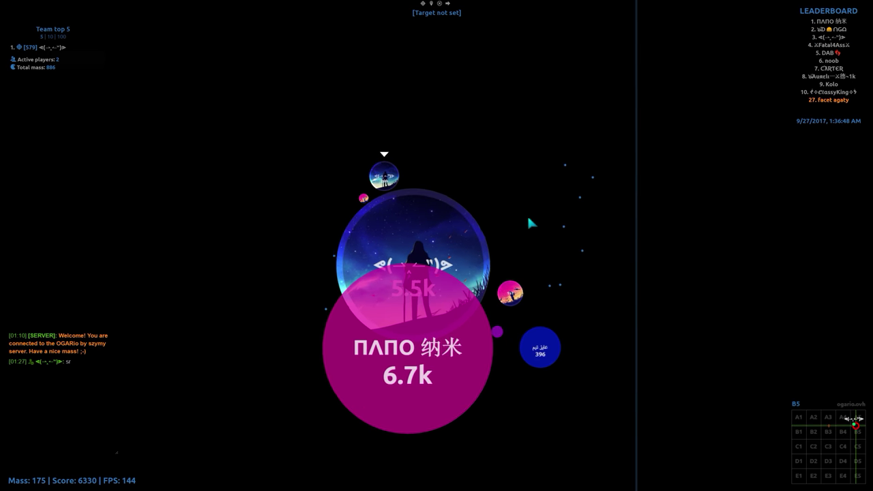
- Eject mass pellets, then split the 5.3k, 5.7k and 2.9k cells into pieces
key("w")
key("w")
key("w")
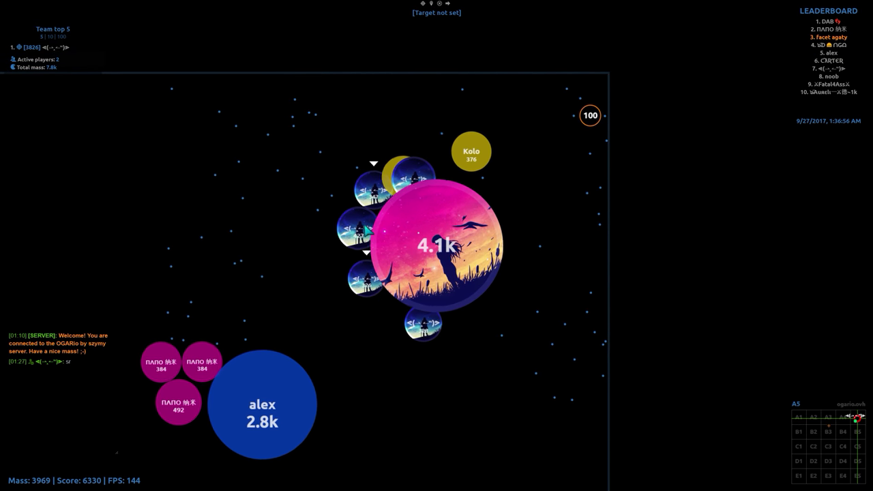
key("space")
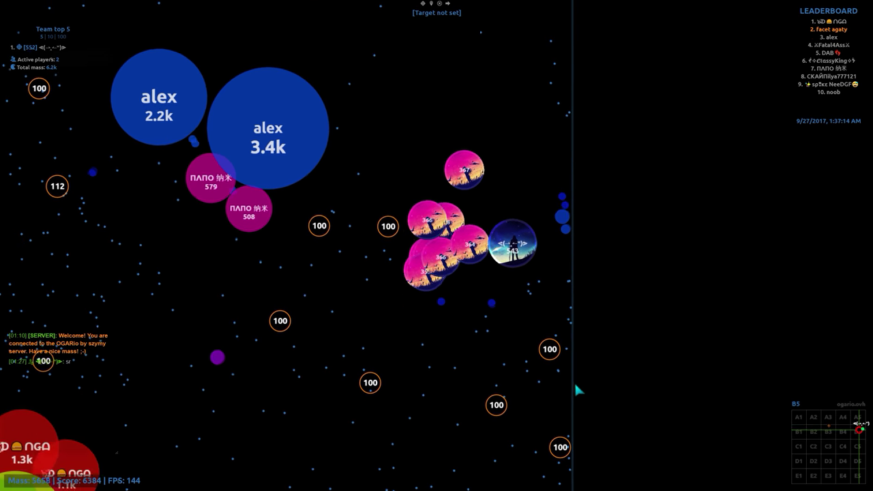
key("space")
key("space")
key("space")
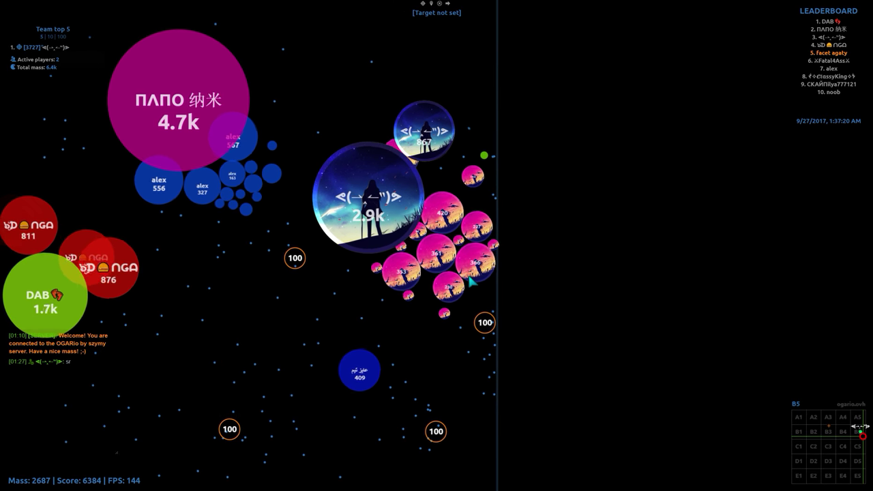
key("space")
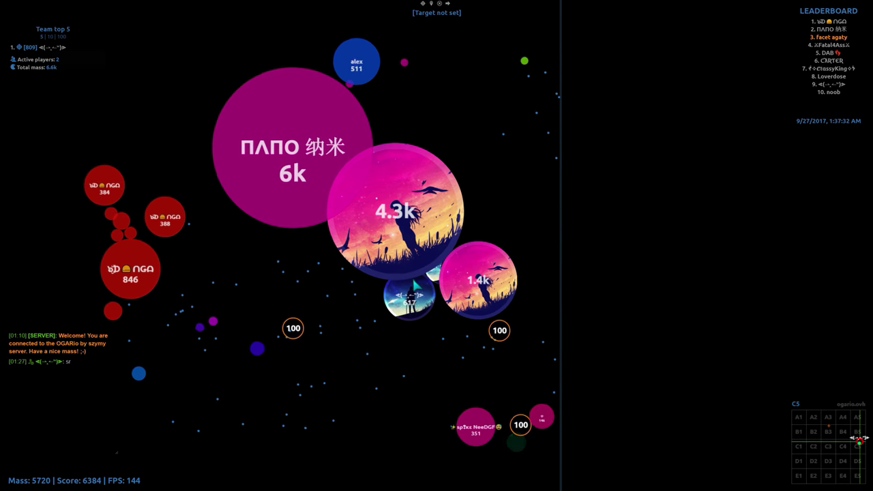
- Repeatedly split the regrown cell into small pieces for the teammate to absorb
key("space")
key("space")
key("space")
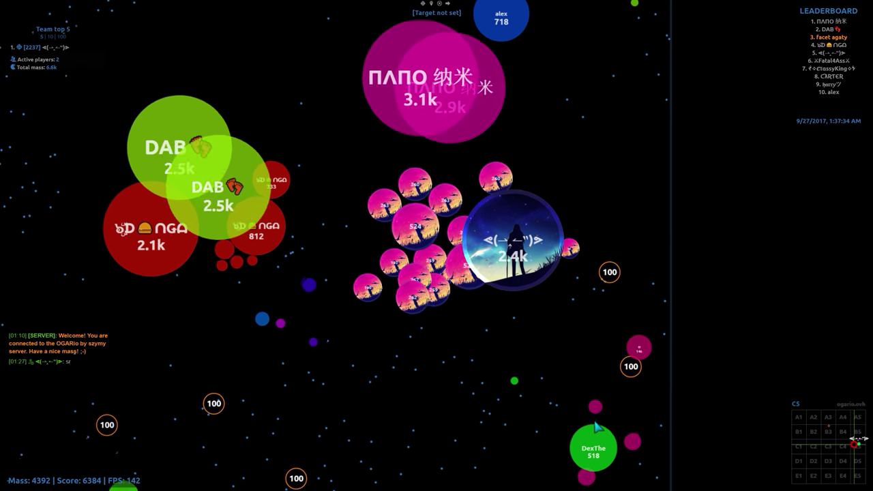
key("space")
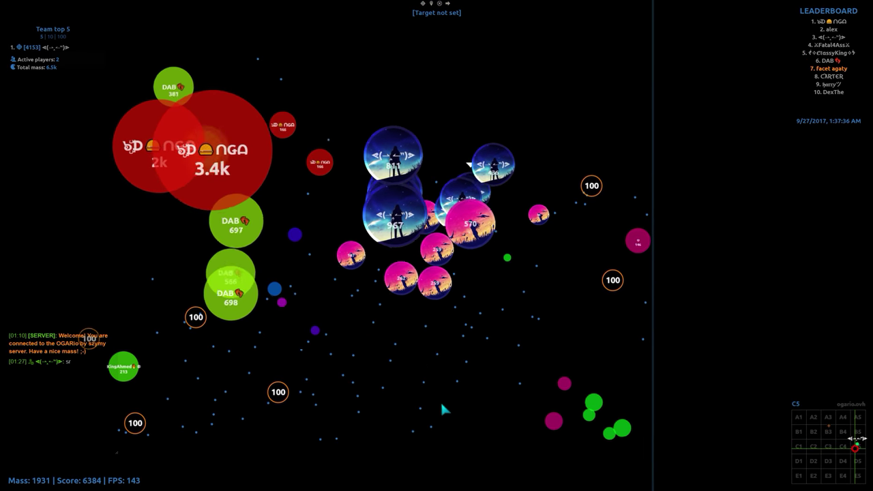
key("space")
key("space")
key("space")
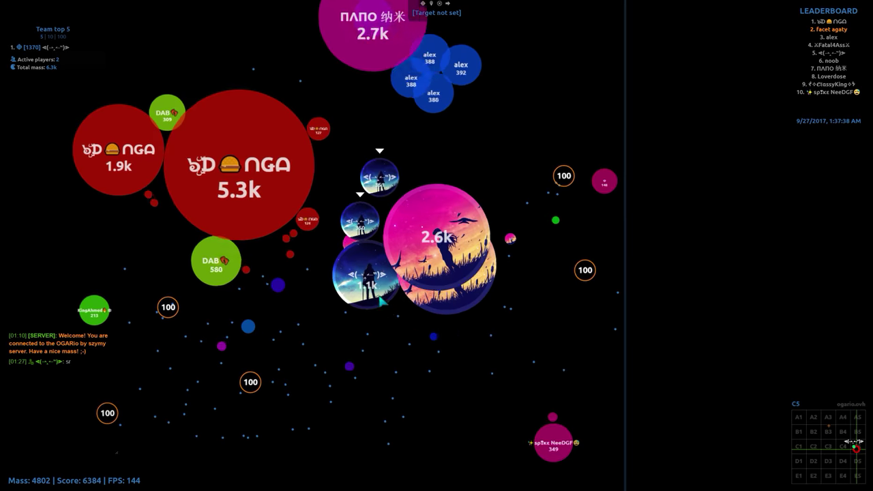
key("space")
key("space")
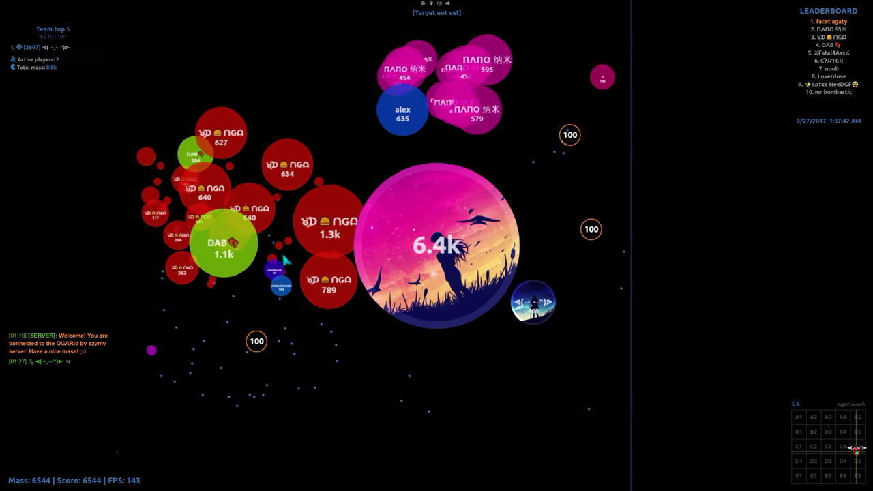
key("space")
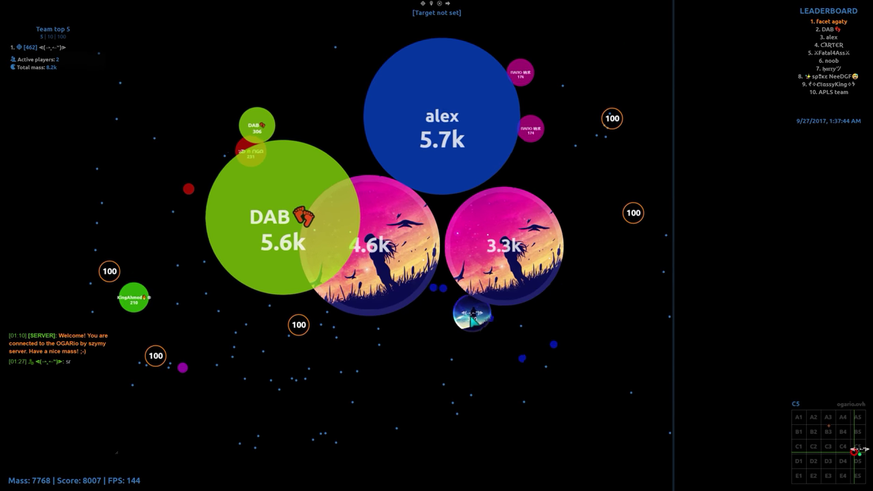
key("space")
key("space")
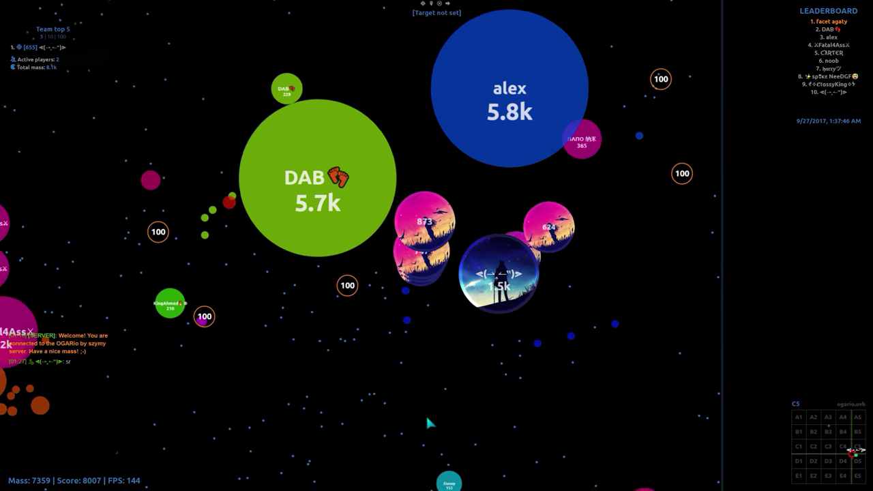
key("space")
key("space")
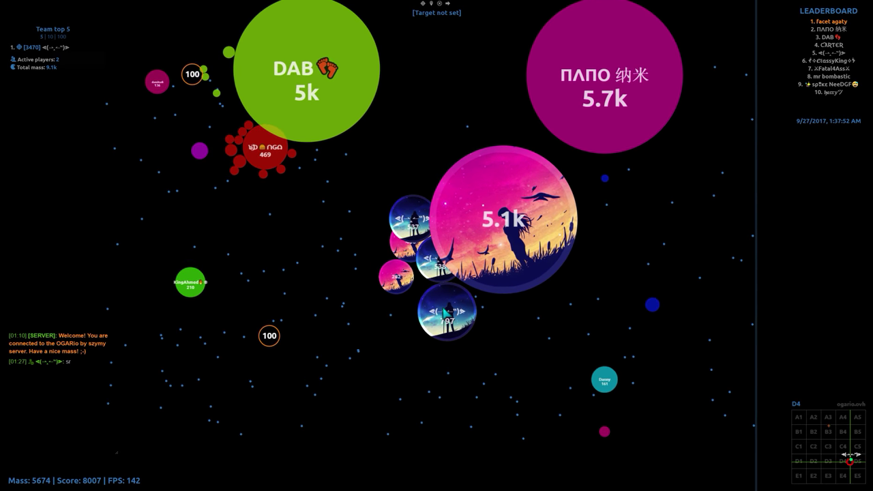
- Split the 6k cell into pieces for the teammate, then split toward prey and the rival
key("space")
key("space")
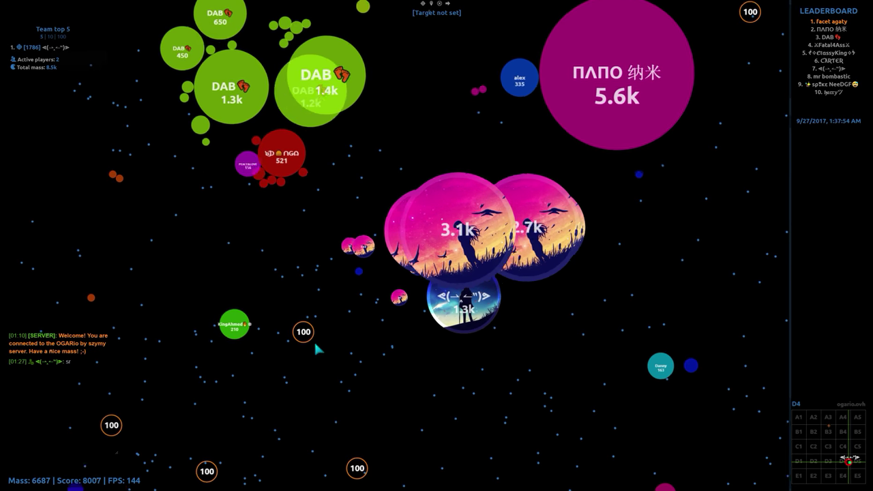
key("space")
key("space")
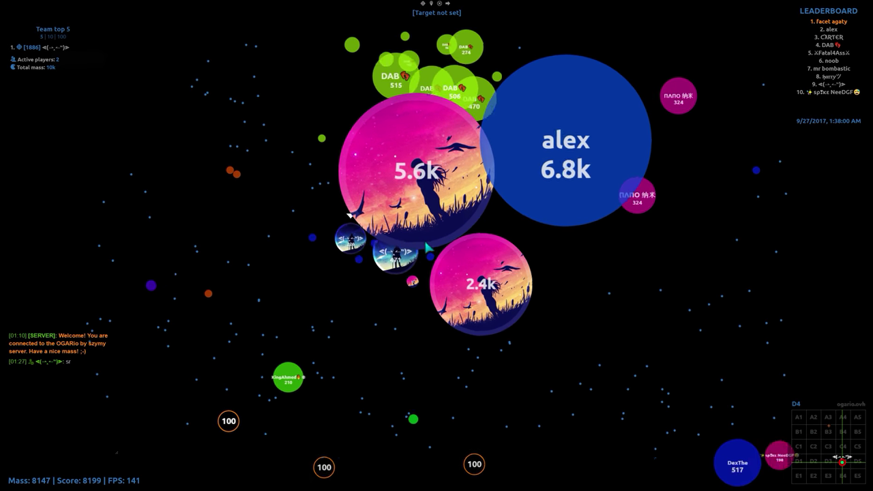
key("space")
key("space")
key("space")
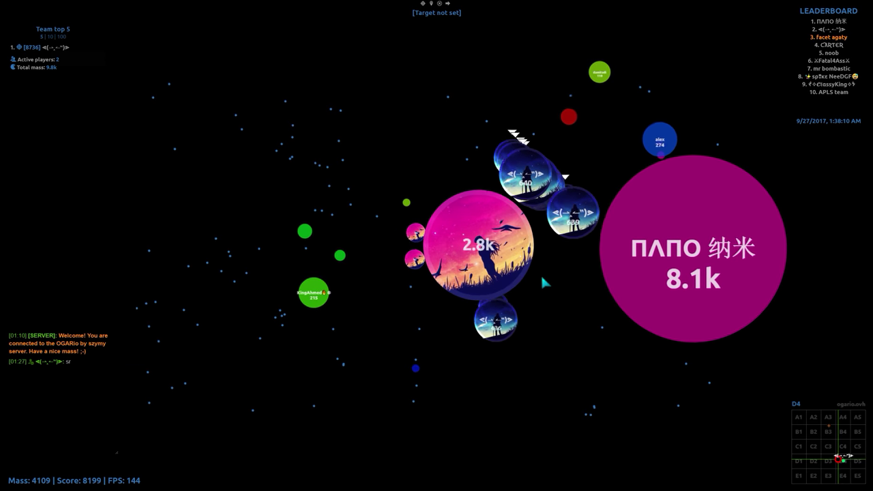
key("space")
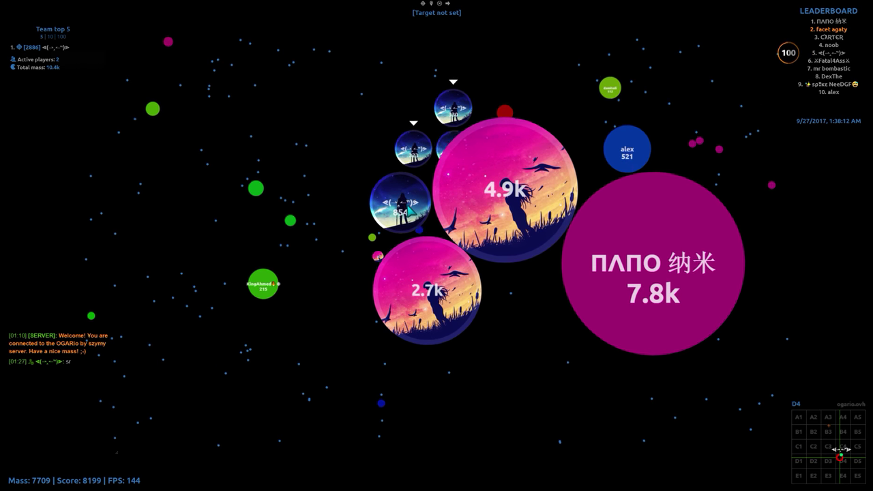
key("space")
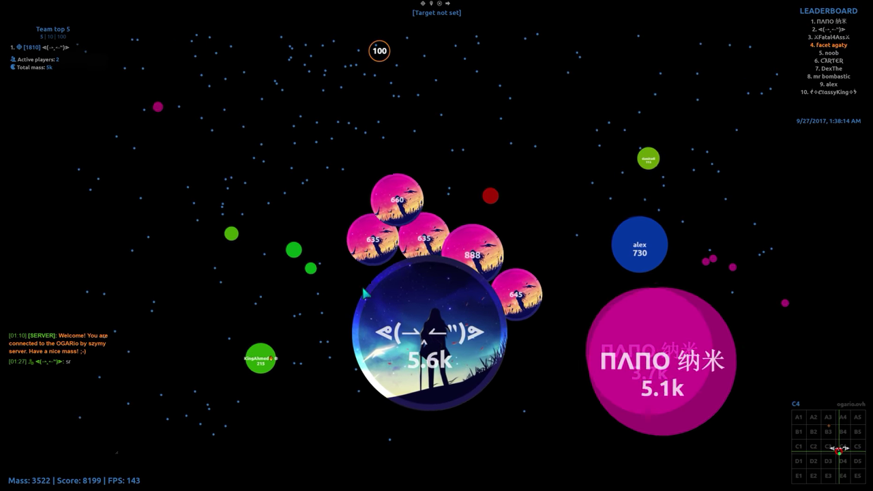
key("space")
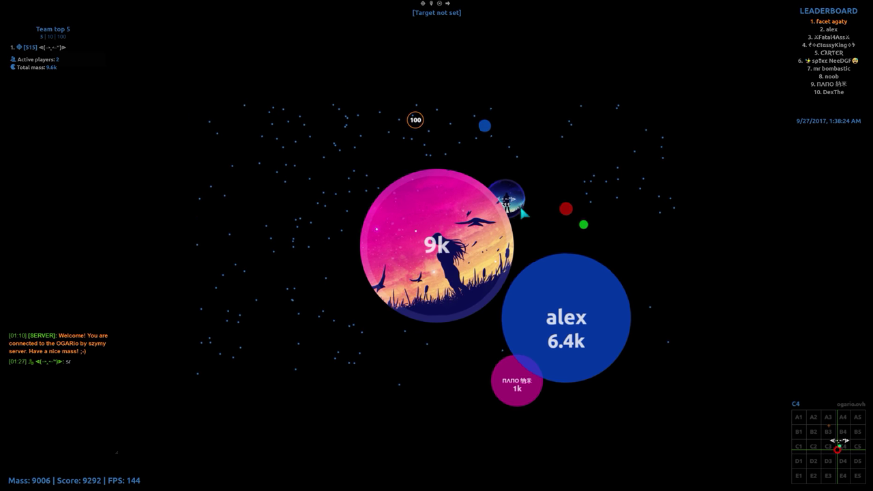
- Split the 8.8k and 7.6k cells repeatedly into smaller cells around the teammate
key("space")
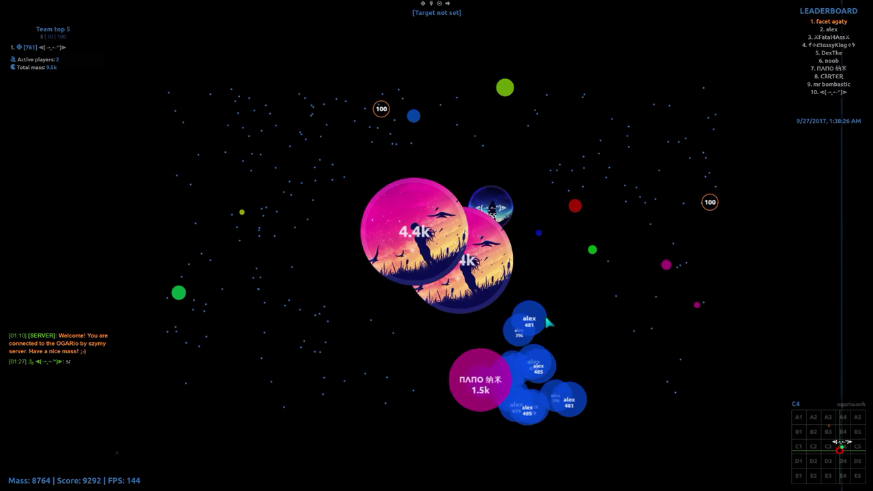
key("space")
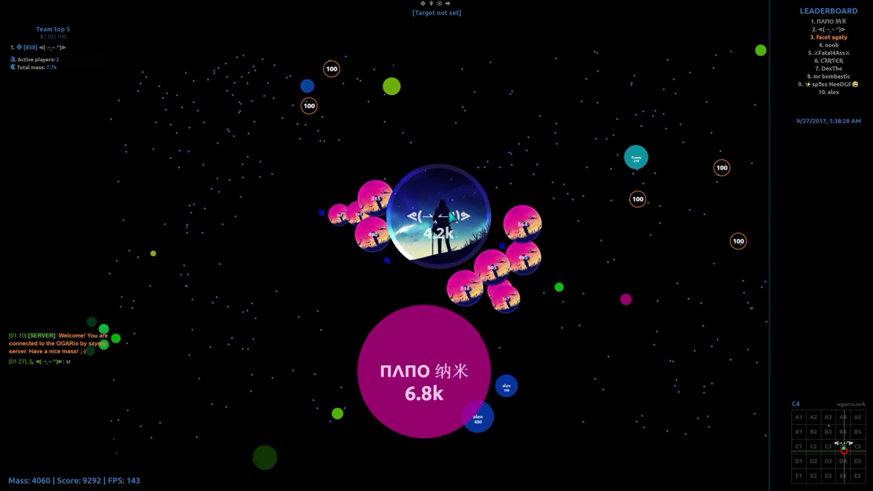
key("space")
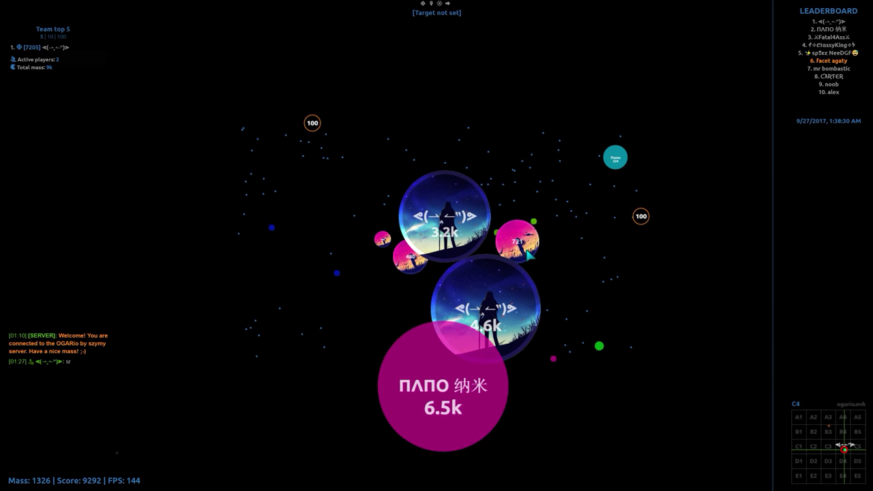
key("space")
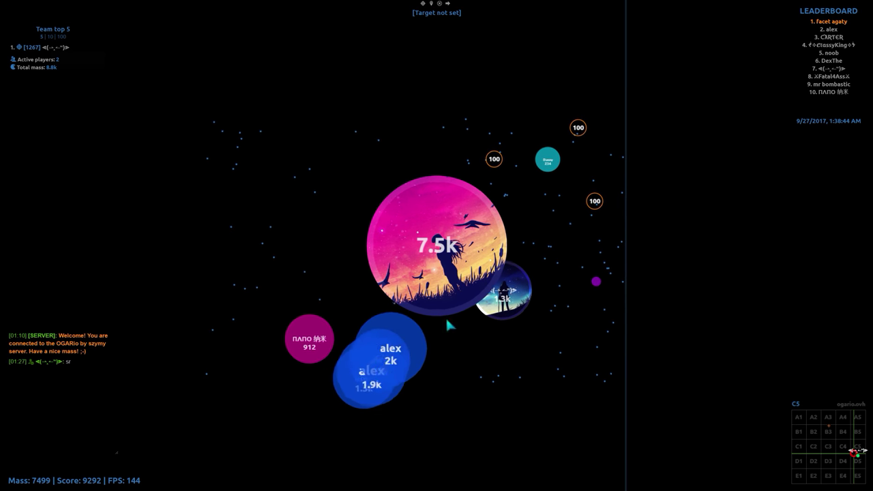
key("space")
key("space")
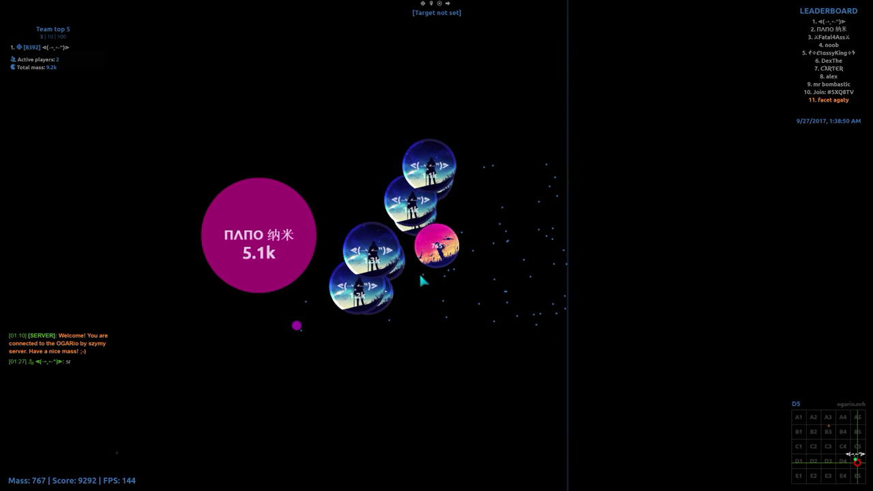
- Split the big cell to feed the teammate, then regain mass as 5.1k and 4.4k cells
key("space")
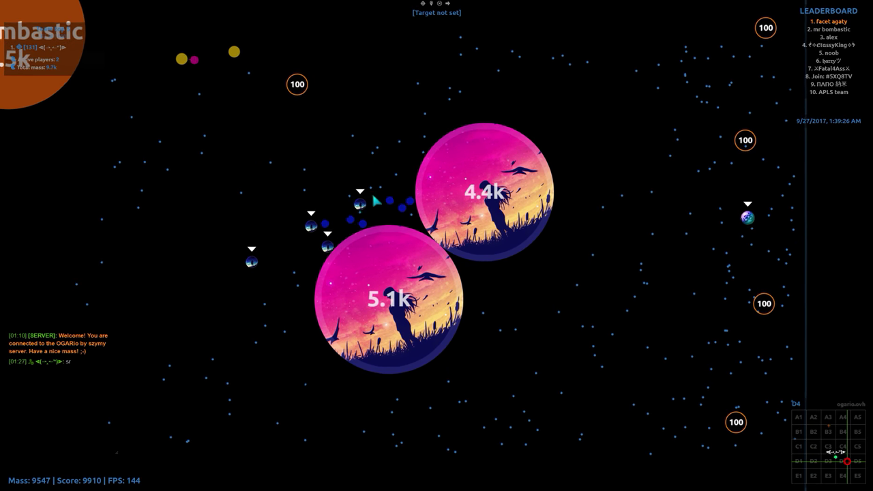
- Split the two big cells into four, then into sixteen small cells beside the teammate
key("space")
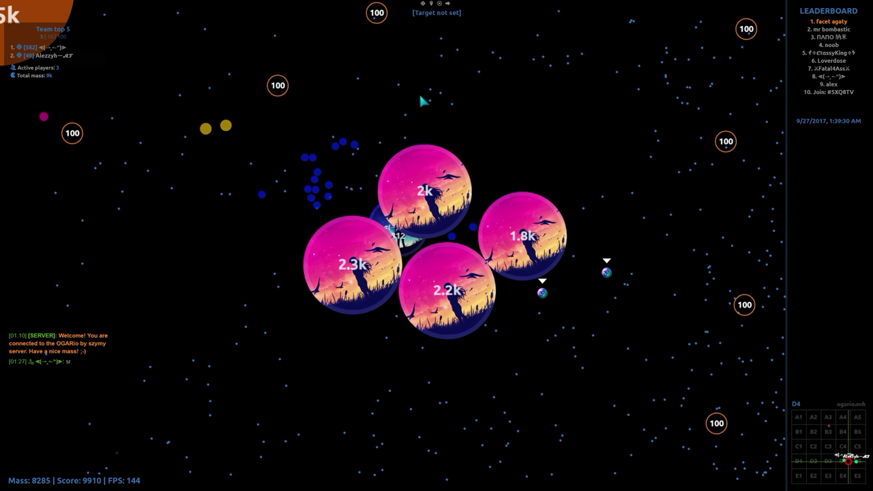
key("space")
key("space")
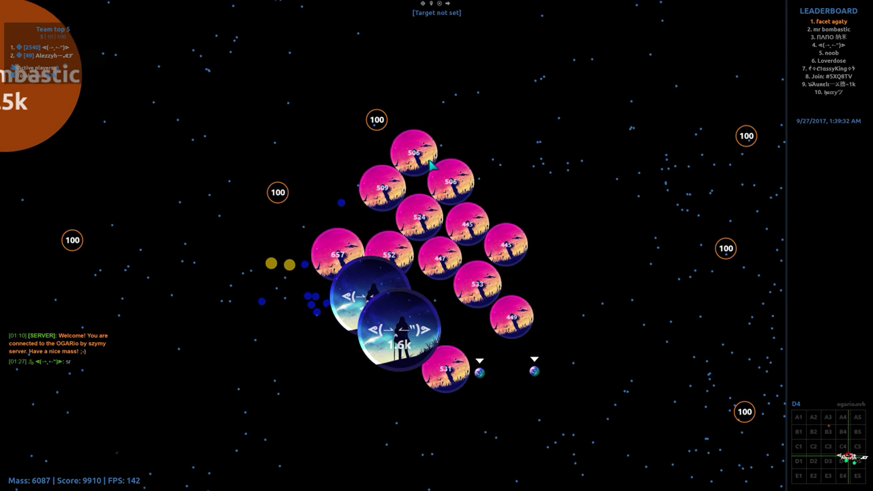
key("space")
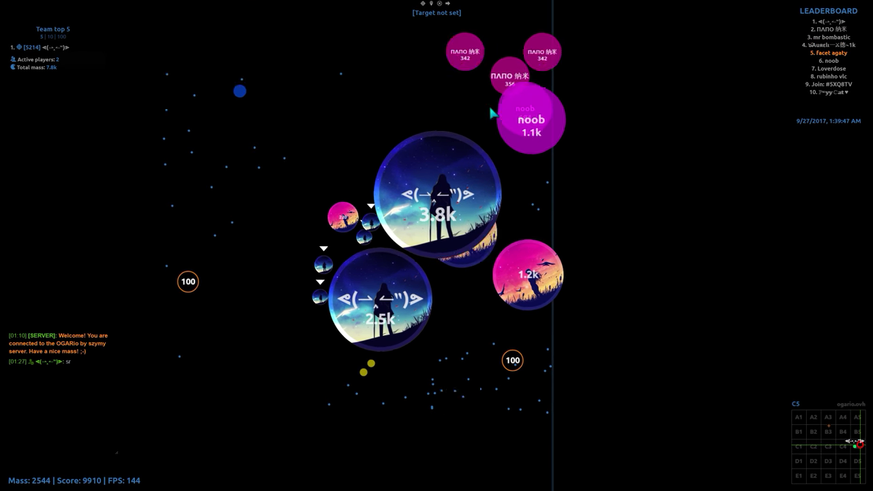
- Split the teammate's blue cells into four, eat a rival, then halve the grown cell
key("space")
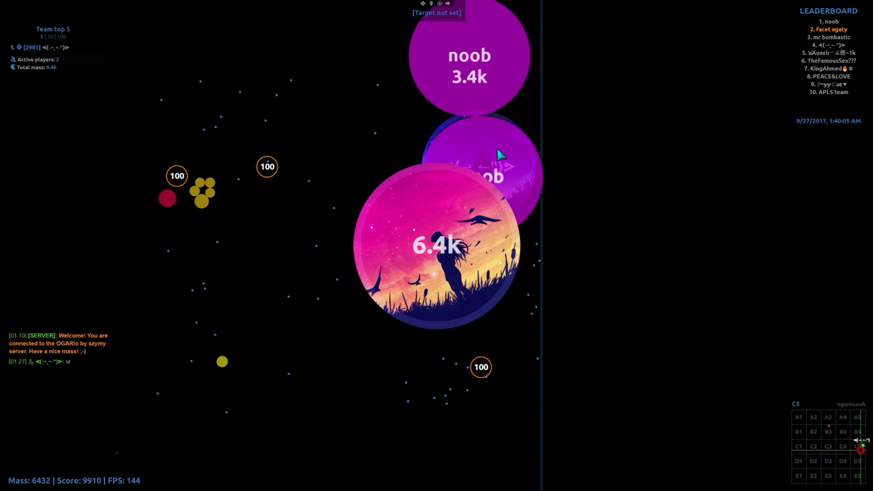
key("space")
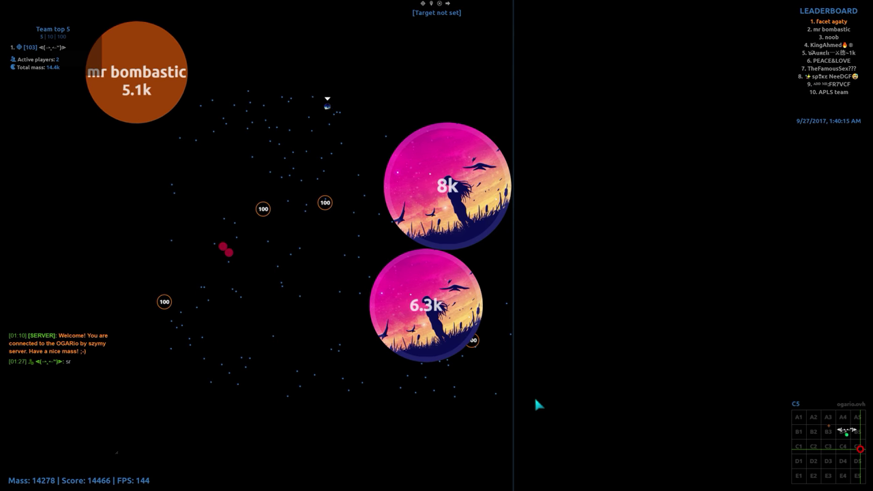
- Split the 6.3k pink cell, then the blue cells including the 4.1k one, into smaller pieces
key("space")
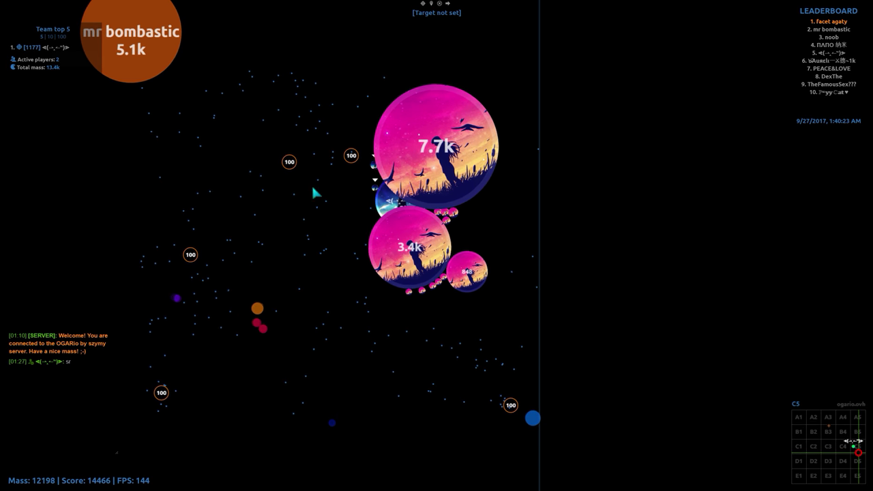
key("space")
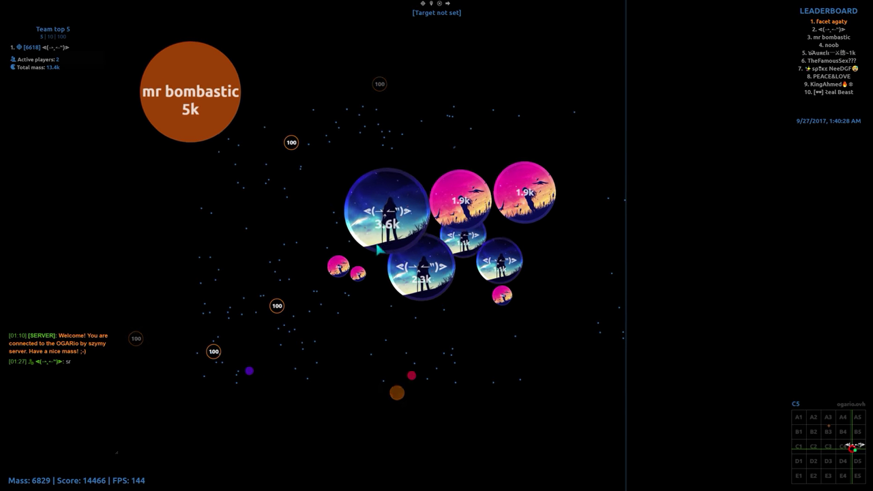
key("space")
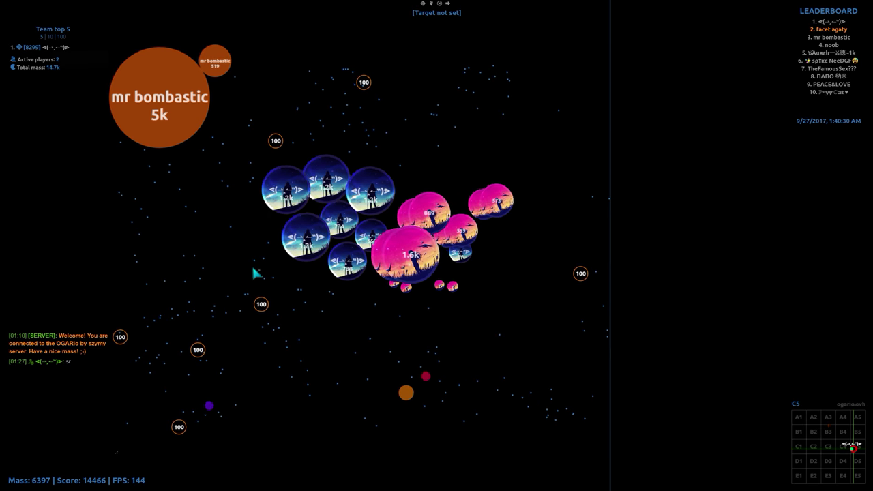
key("space")
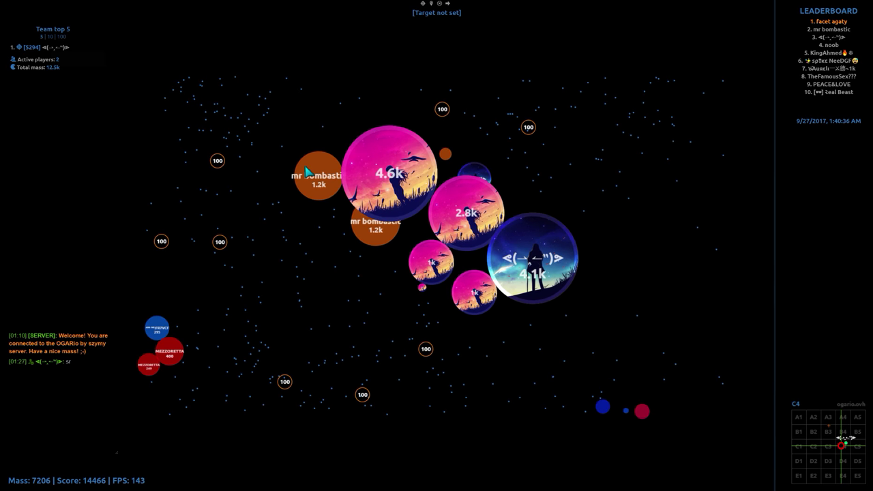
key("space")
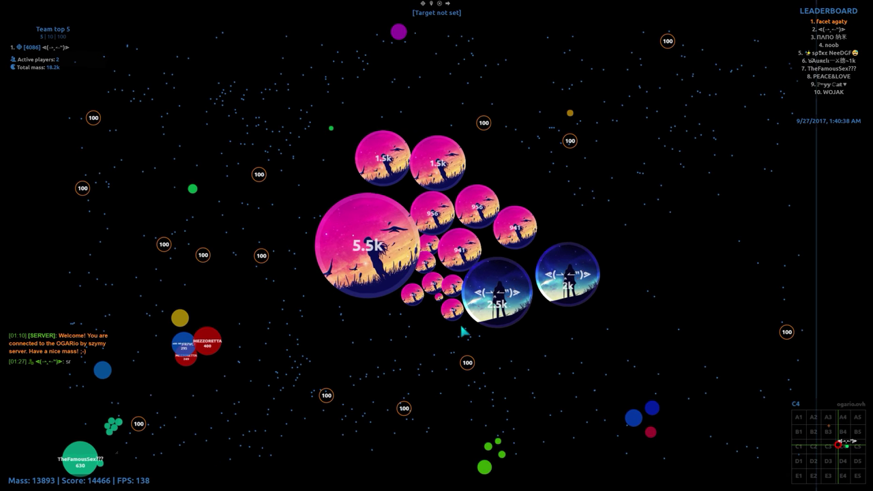